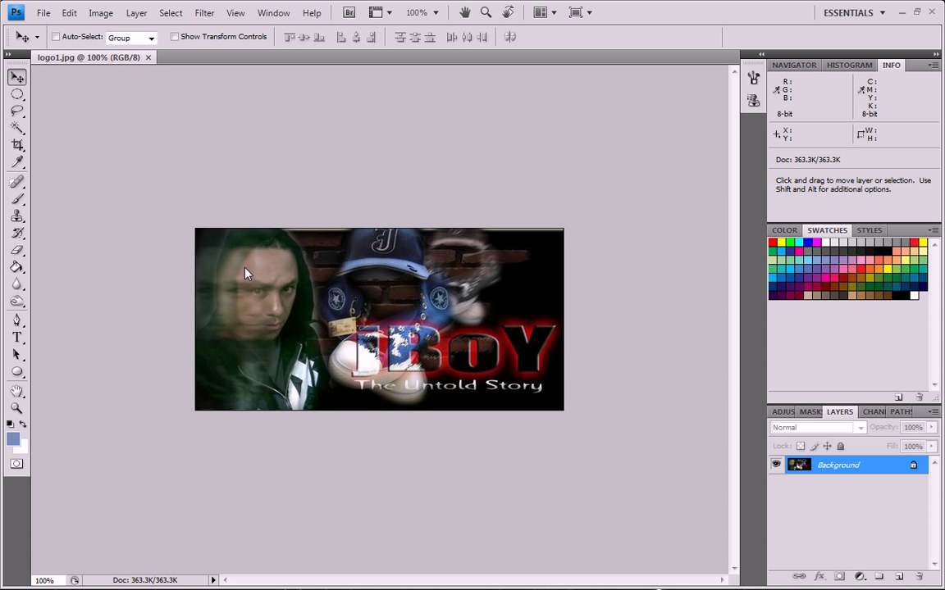
Open logo.jpg from the weebly folder alongside logo1.jpg.
left_click(40, 18)
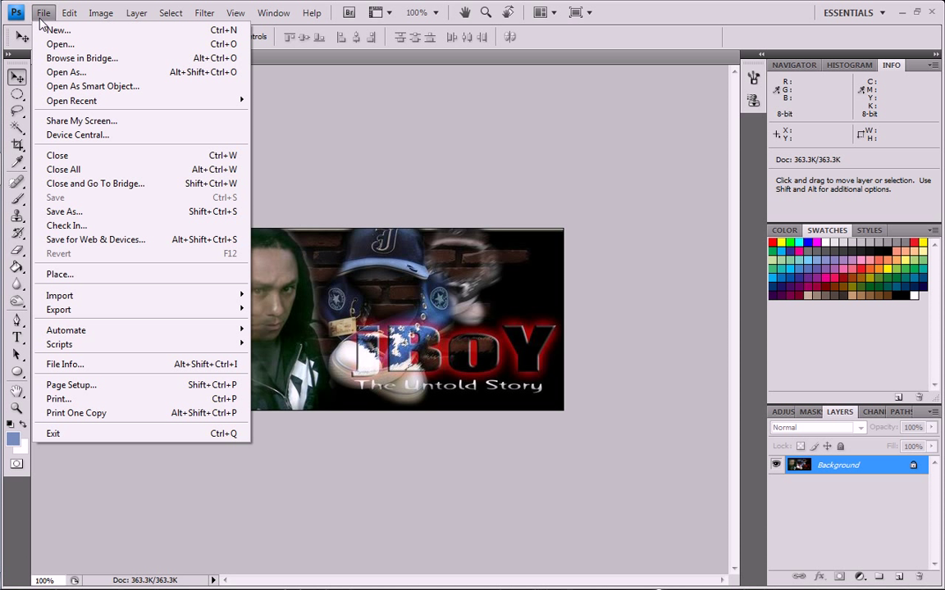
left_click(81, 45)
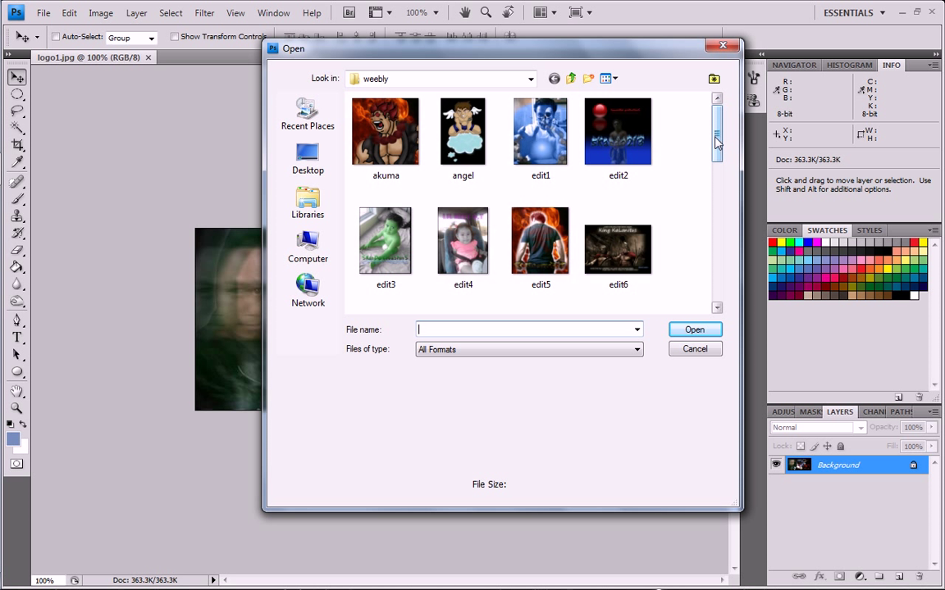
left_click_drag(717, 143, 717, 216)
double_click(564, 205)
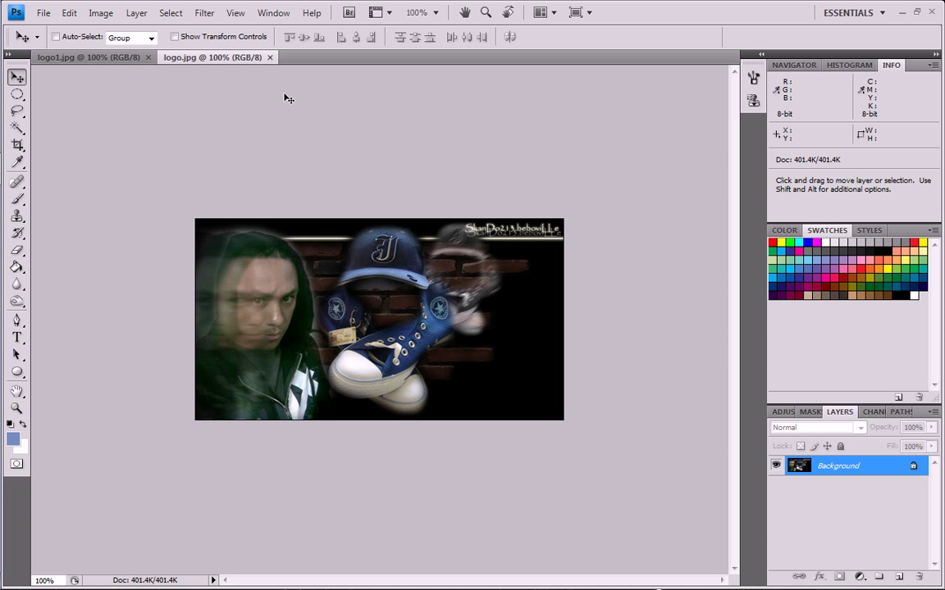
Duplicate the Background layer of logo.jpg and switch off the Background copy's visibility.
left_click(204, 14)
mouse_move(135, 13)
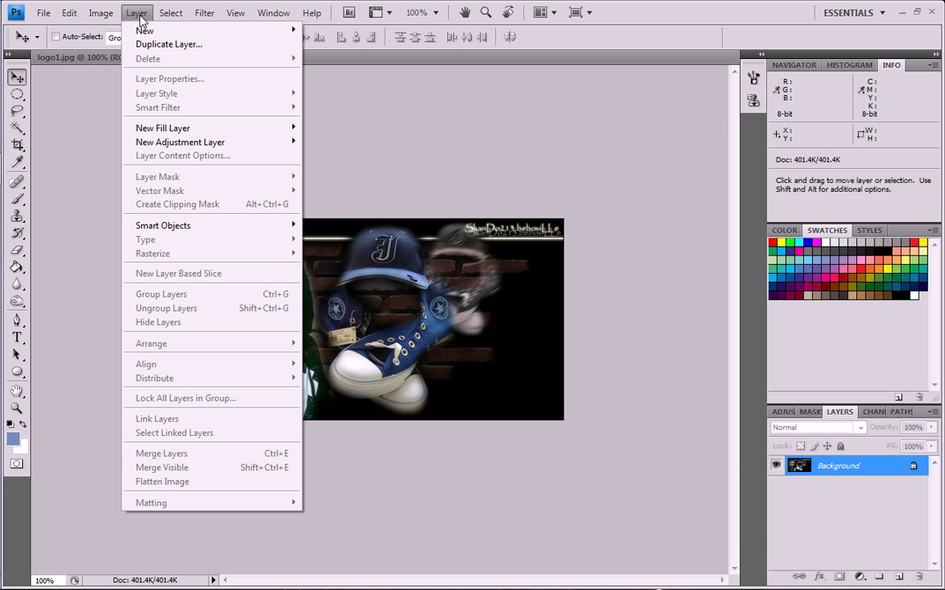
left_click(151, 45)
key("Return")
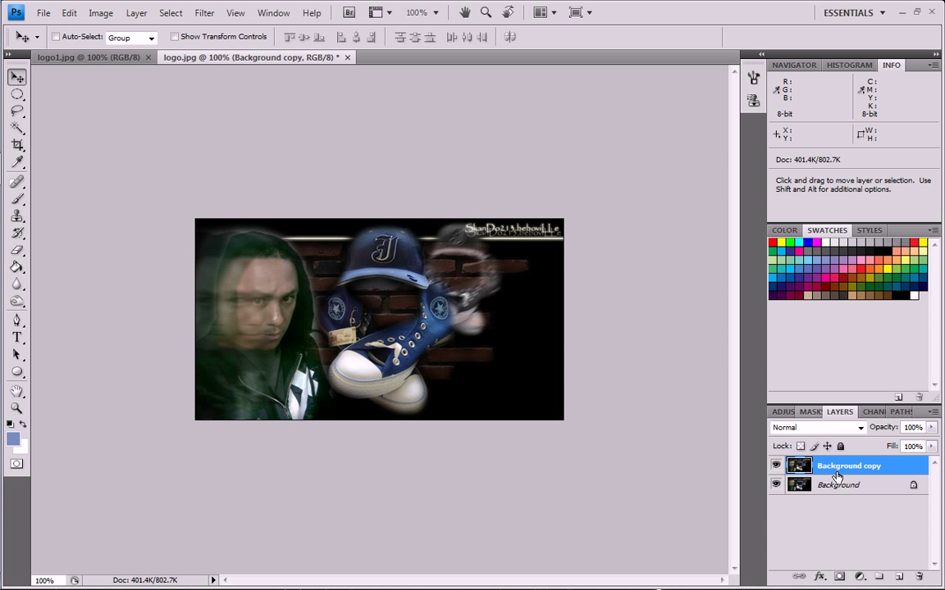
left_click(776, 465)
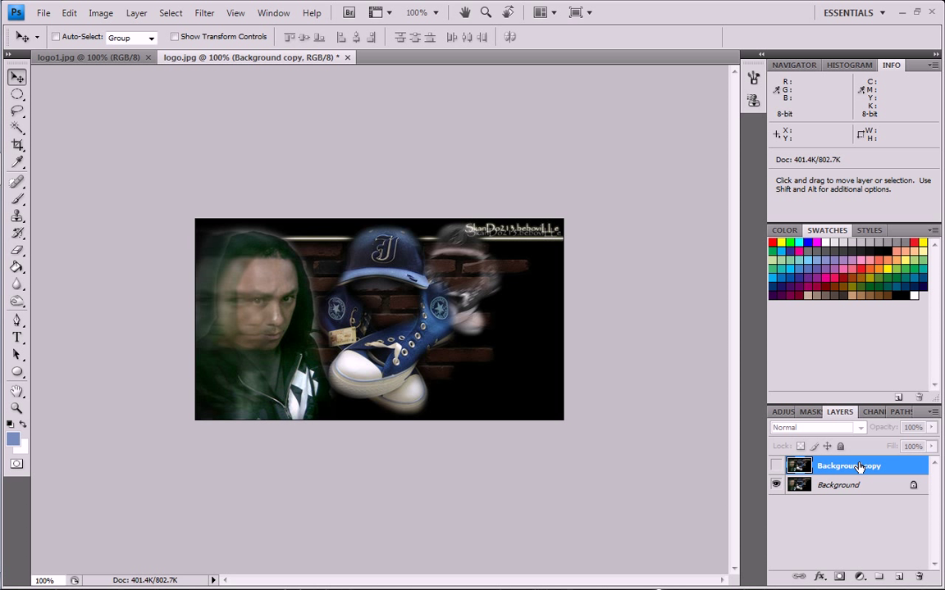
Create Layer 1 above Background and fill it solid blue with the Paint Bucket.
left_click(899, 578)
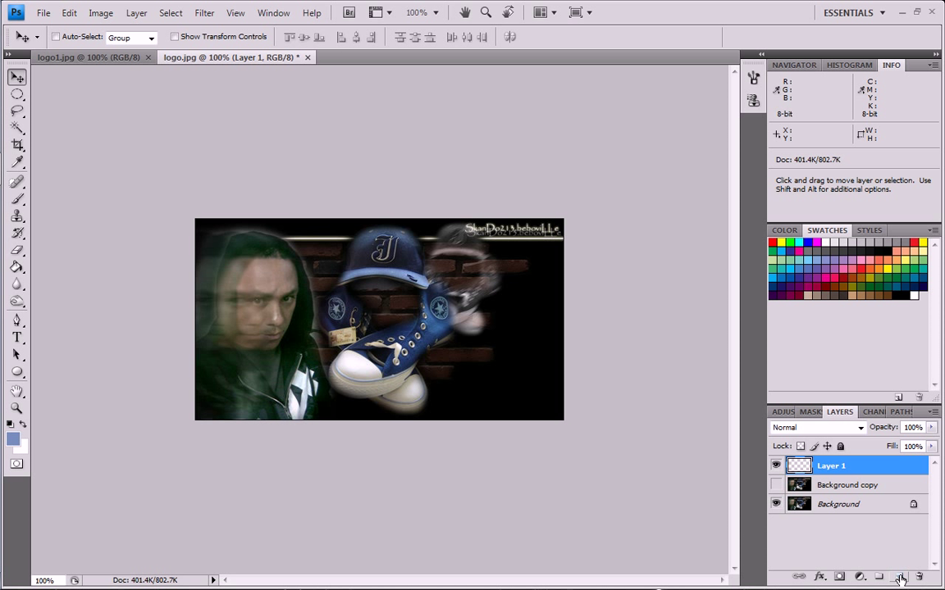
key("ctrl+z")
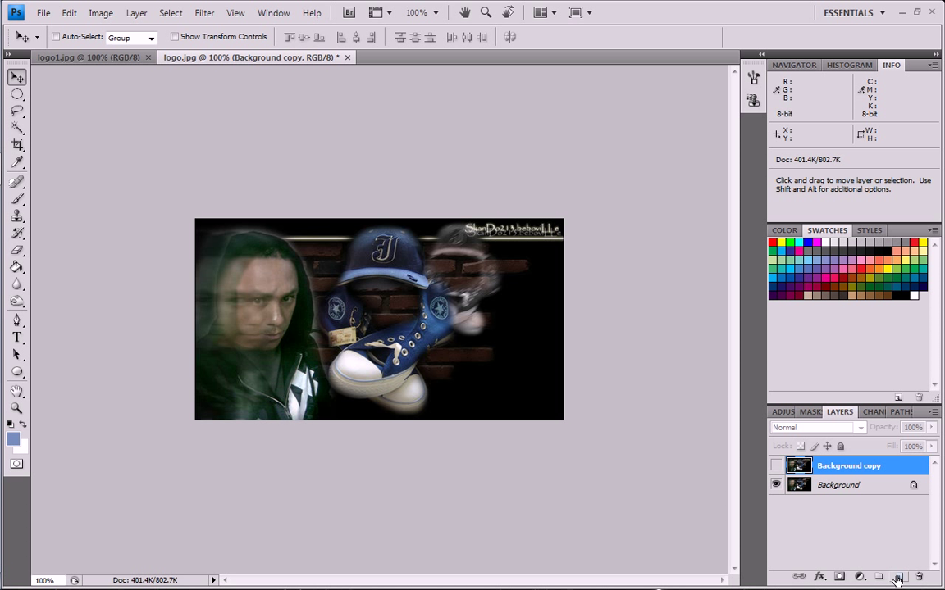
left_click(899, 577, "ctrl")
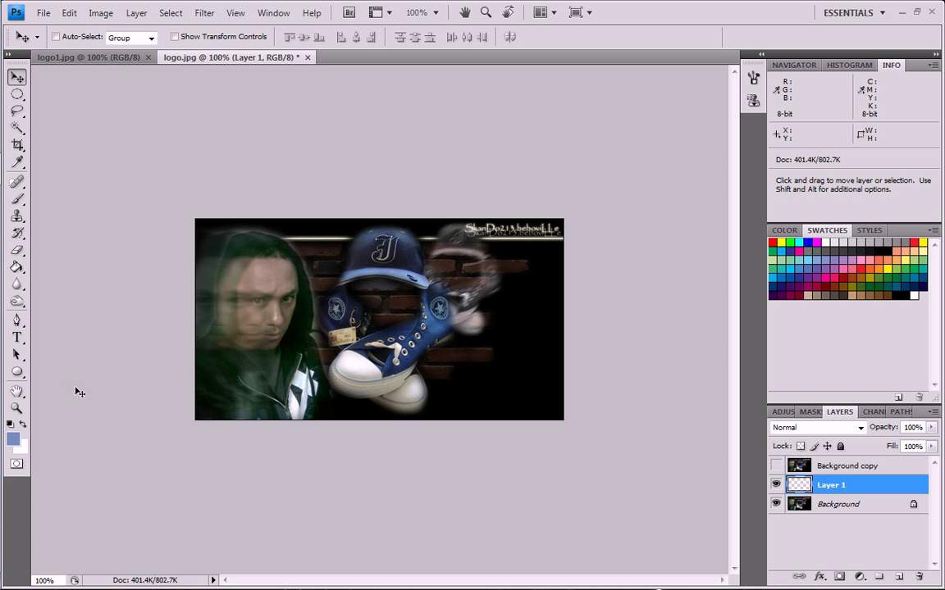
left_click(17, 268)
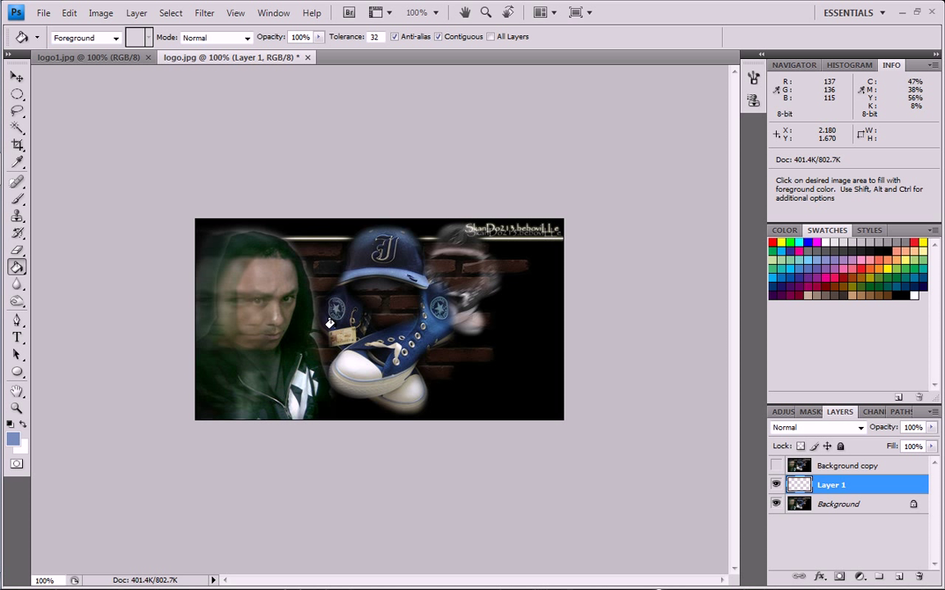
left_click(379, 317)
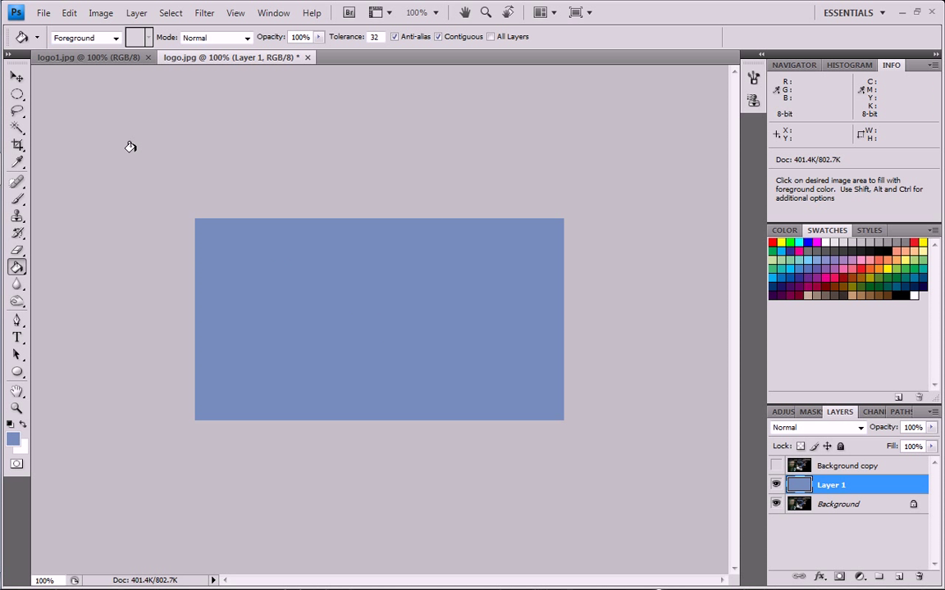
Add and commit the text 'Mizchif-FX' in black Impact near the canvas centre.
left_click(16, 337)
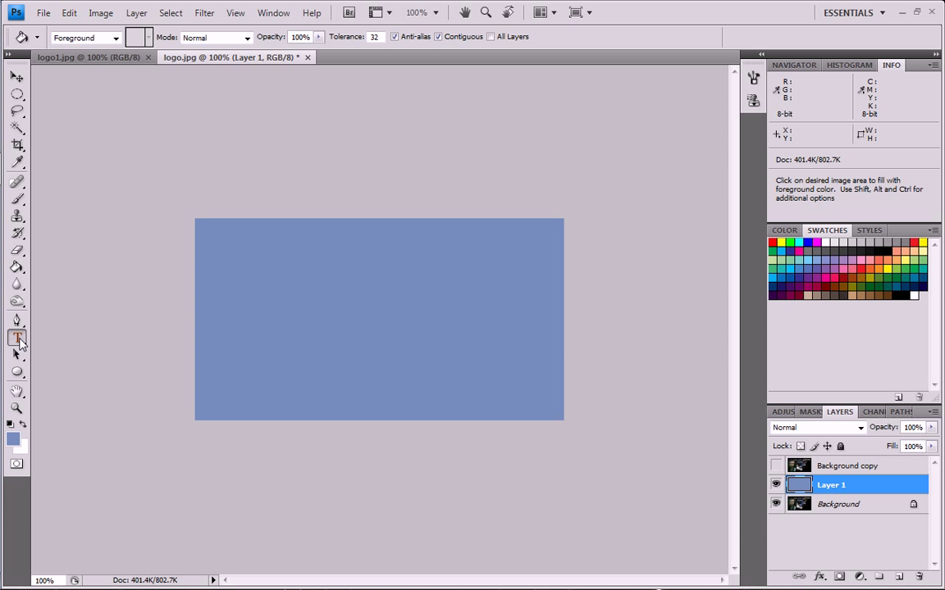
left_click(271, 316)
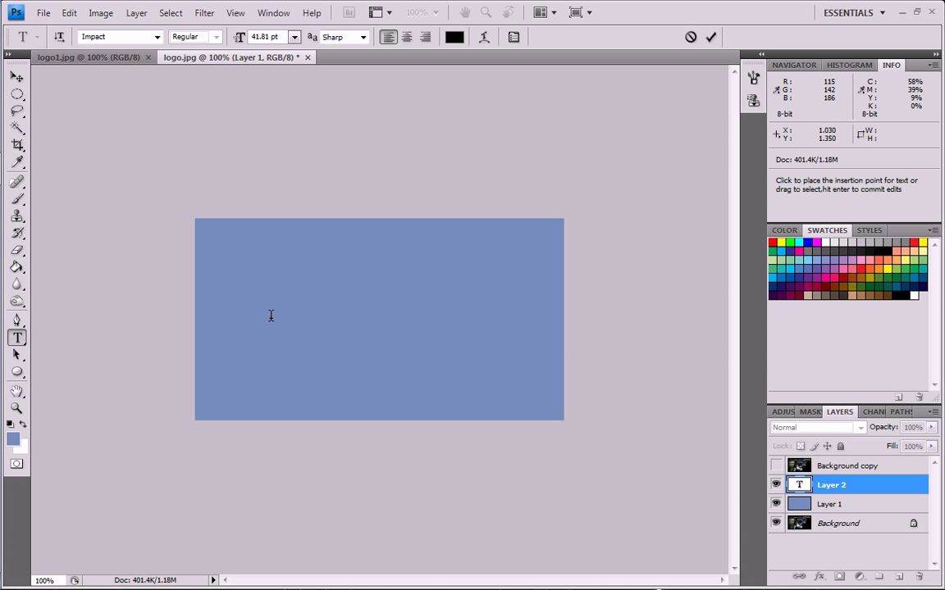
left_click(156, 37)
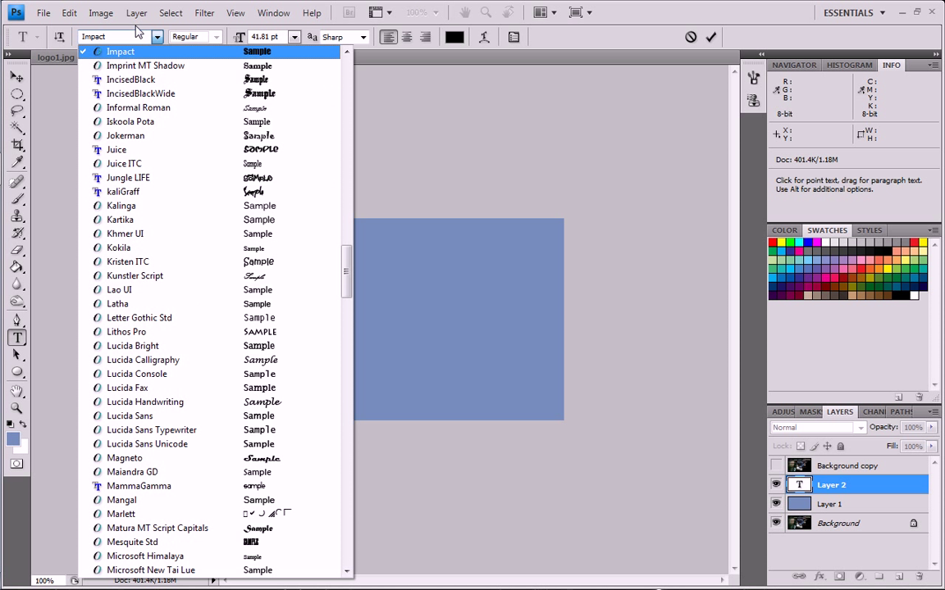
left_click(156, 37)
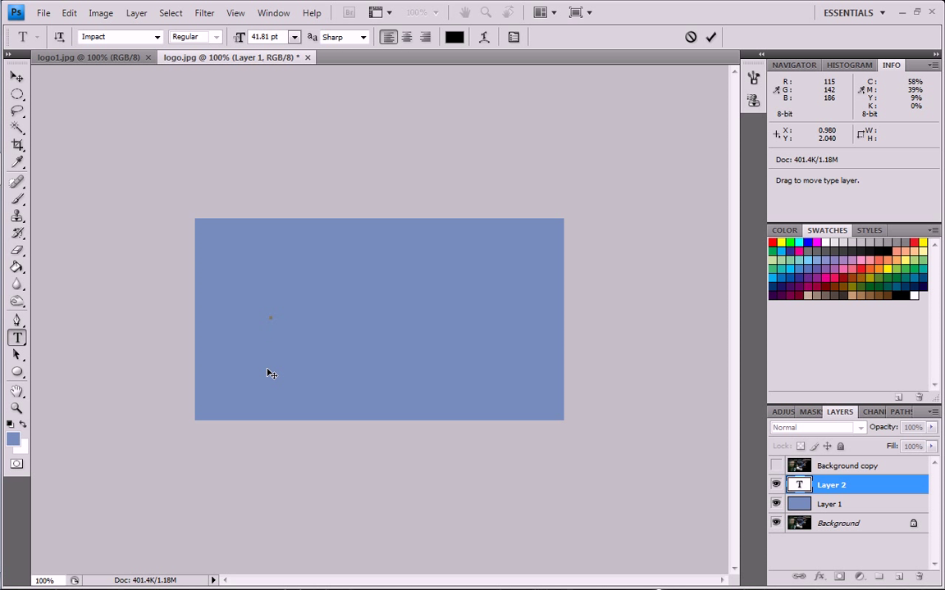
type("Mizc")
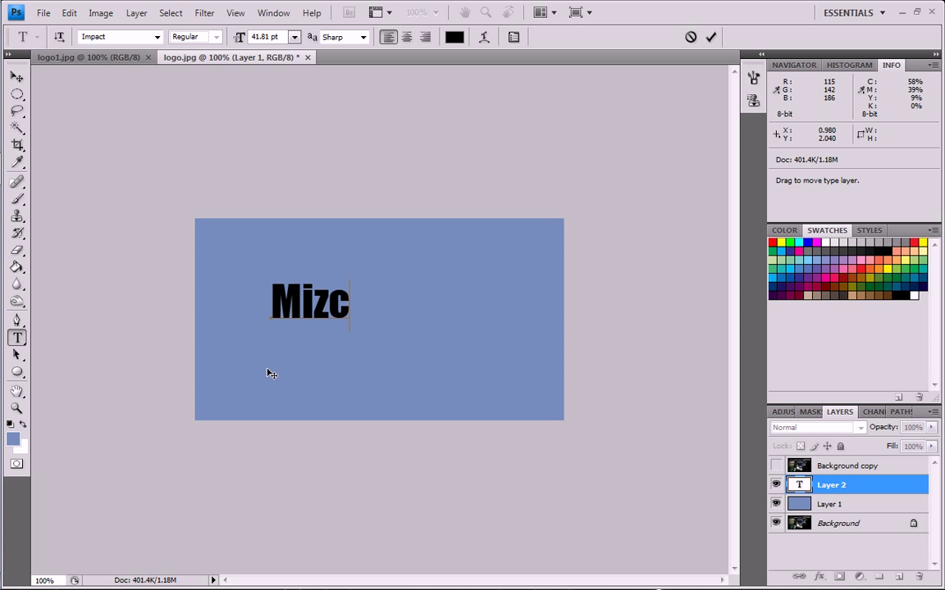
type("hif-FX")
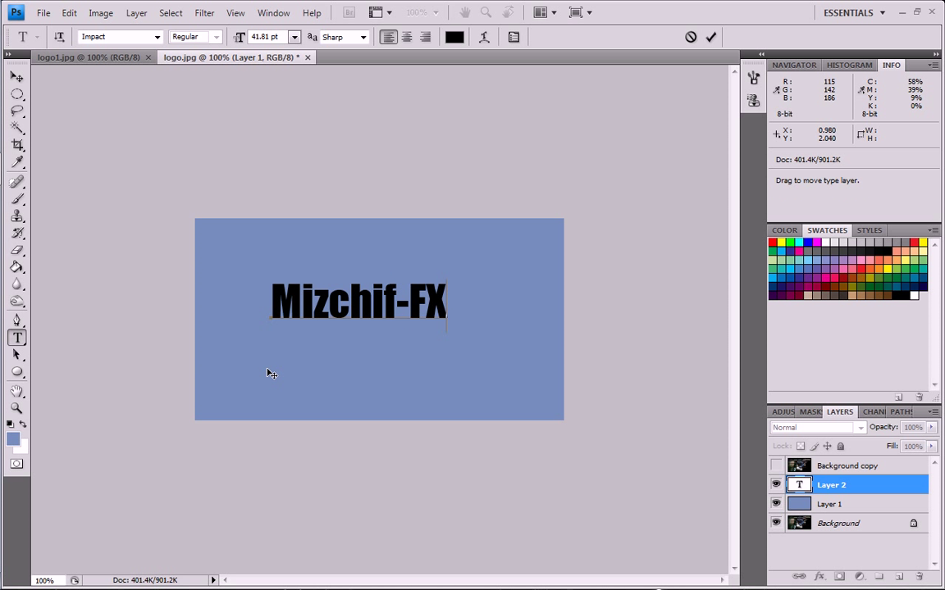
left_click(711, 37)
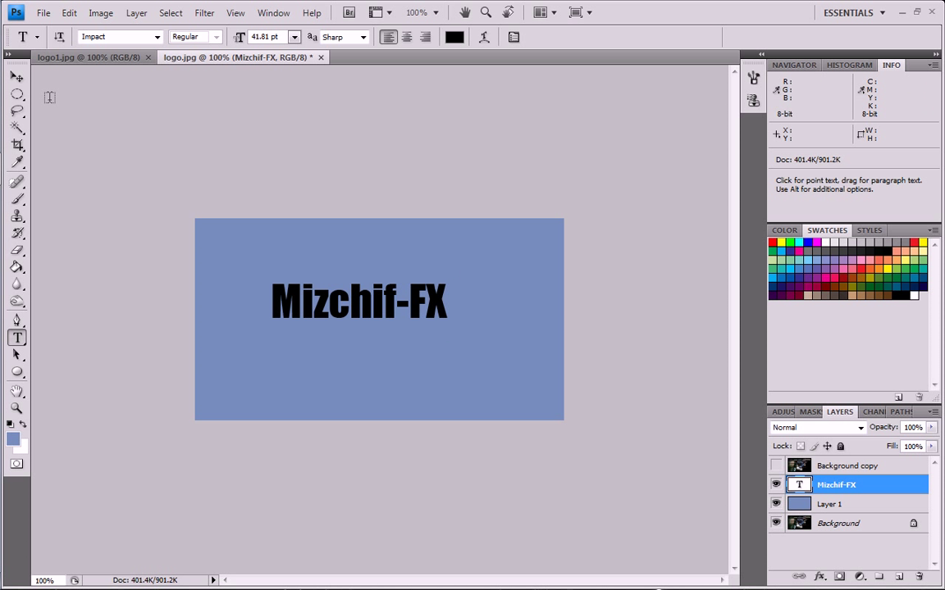
Shift the Mizchif-FX text down-right and Alt-clip Background copy to the text layer.
left_click(17, 77)
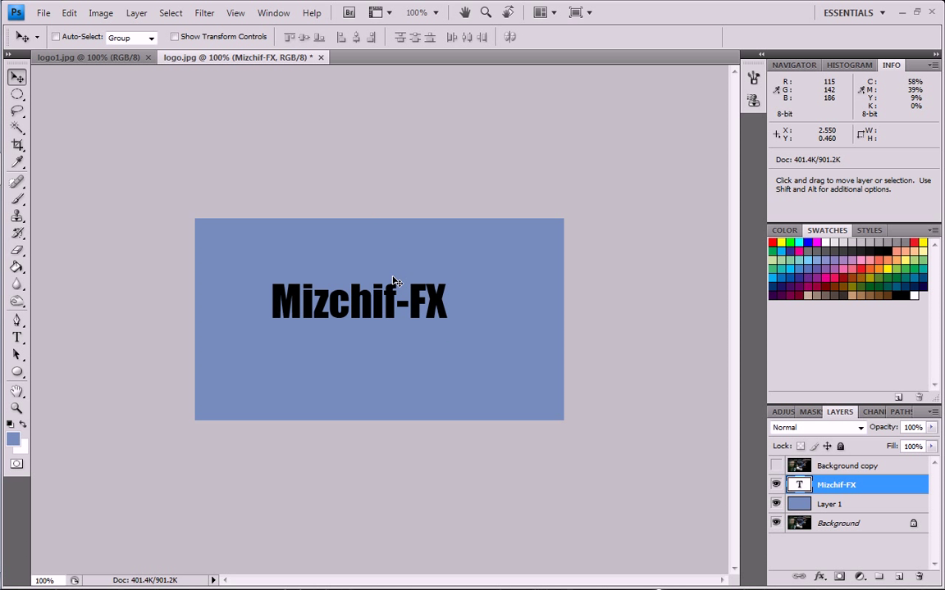
left_click_drag(380, 314, 395, 337)
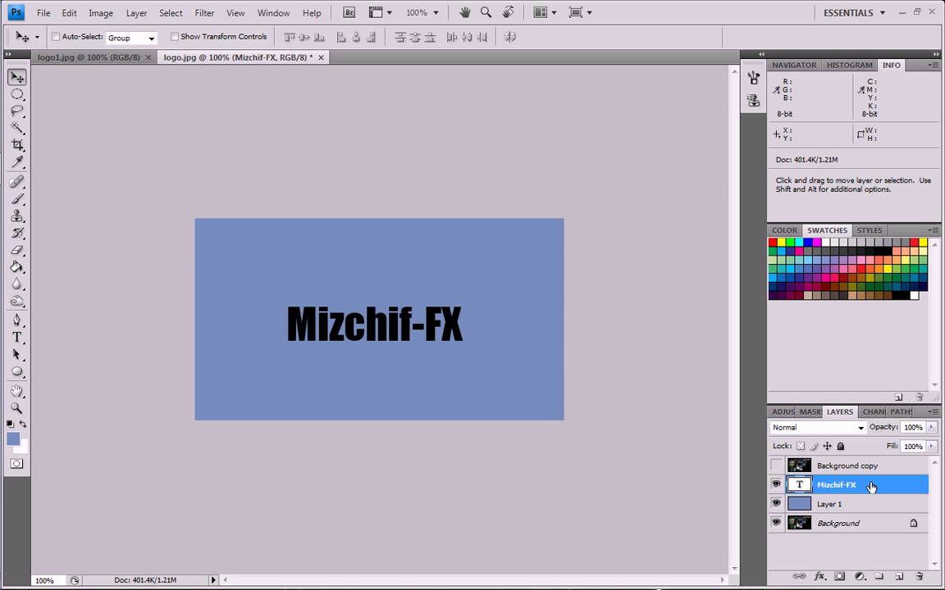
key("alt")
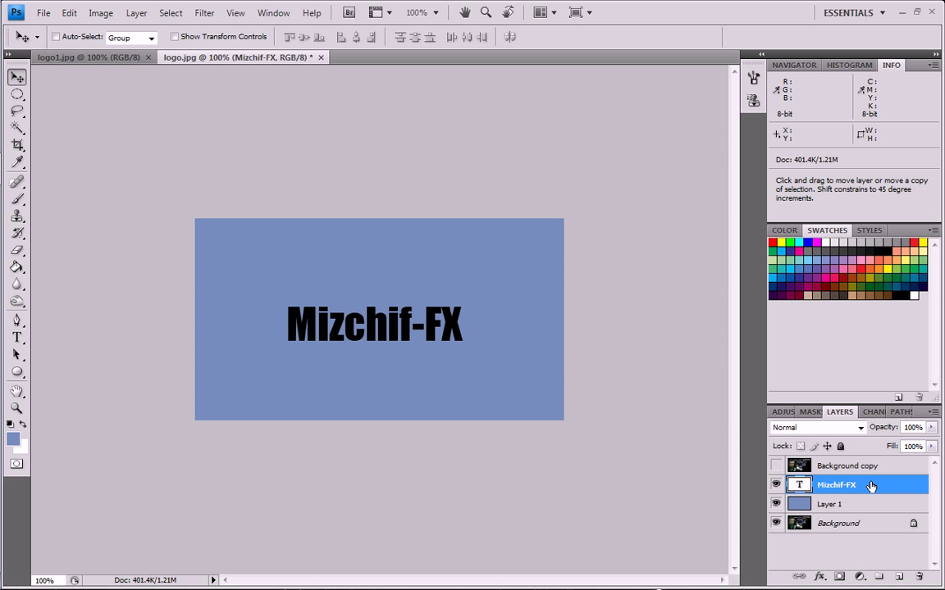
left_click_drag(871, 486, 876, 475)
Clip Background copy to Mizchif-FX, make it visible, delete Layer 1, and select the text layer.
left_click(875, 474, "alt")
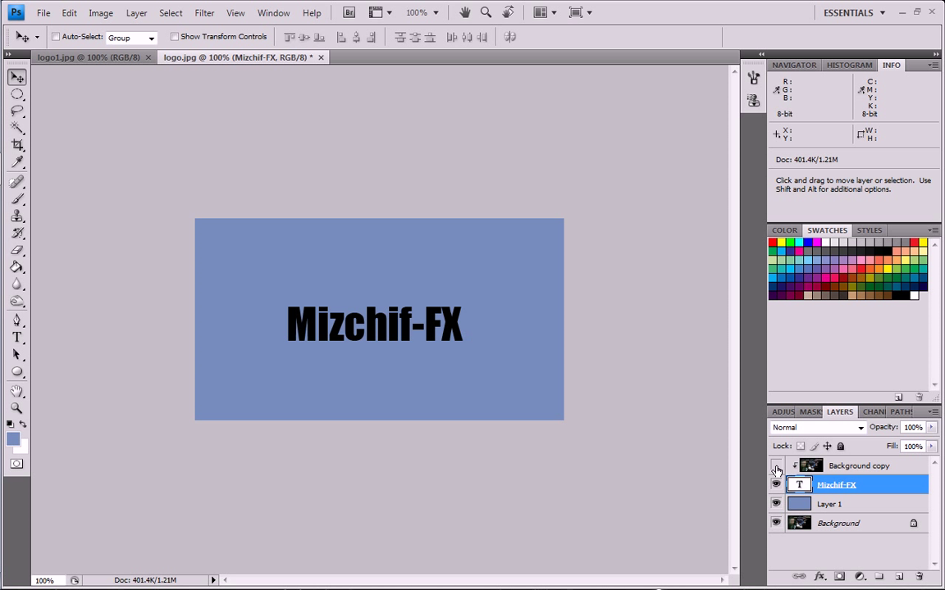
left_click(776, 470)
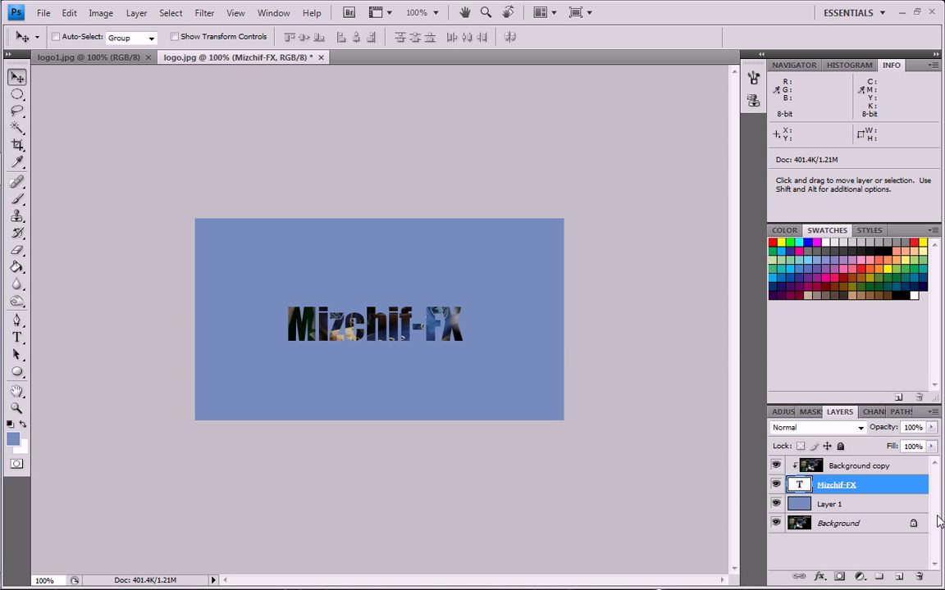
left_click(872, 505)
left_click_drag(873, 505, 920, 579)
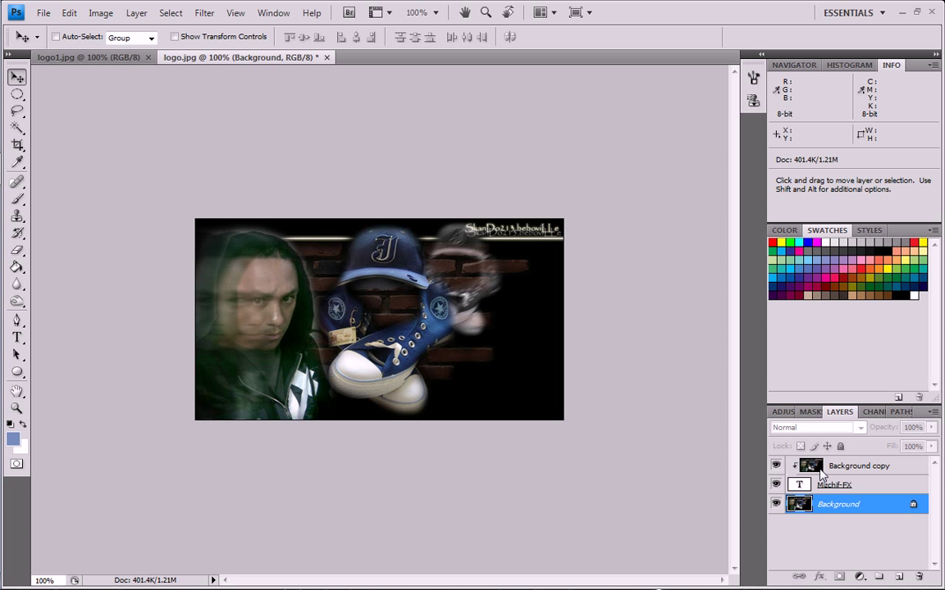
left_click(864, 485)
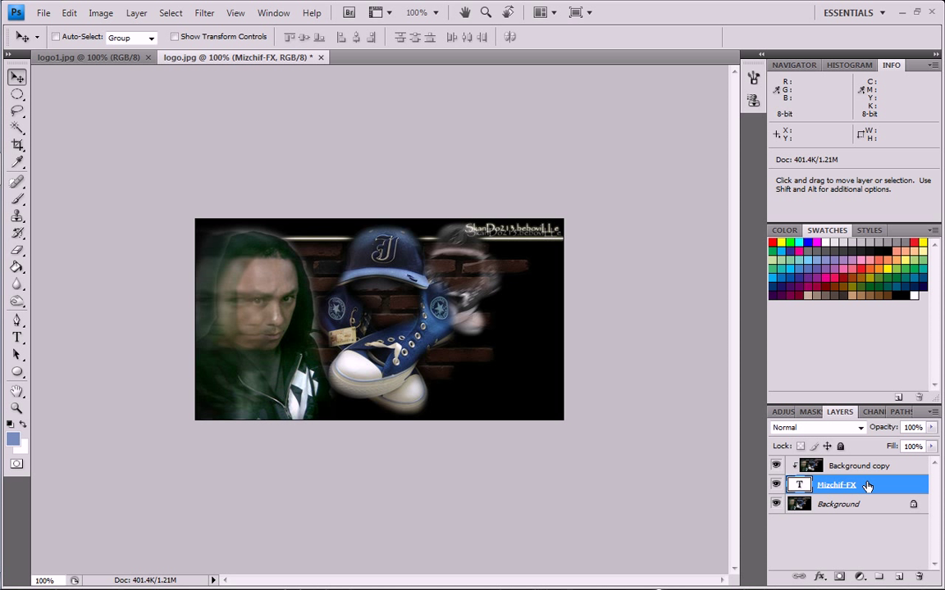
key("h")
double_click(915, 492)
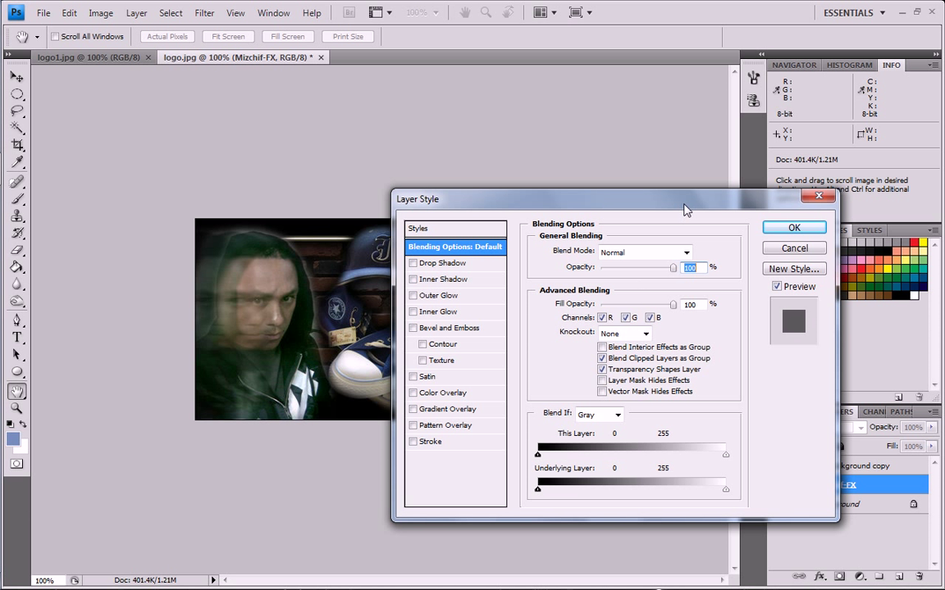
left_click_drag(687, 209, 762, 98)
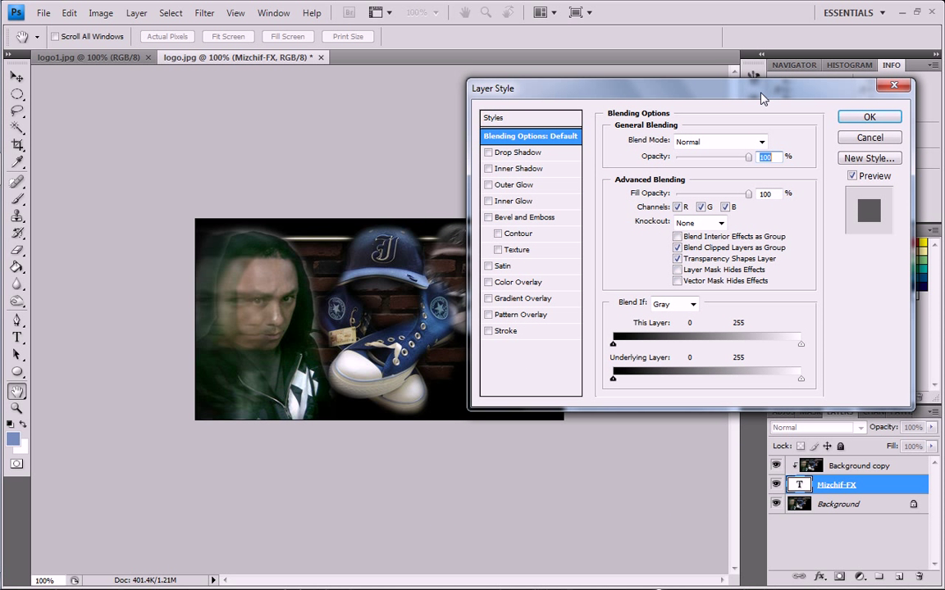
left_click(498, 218)
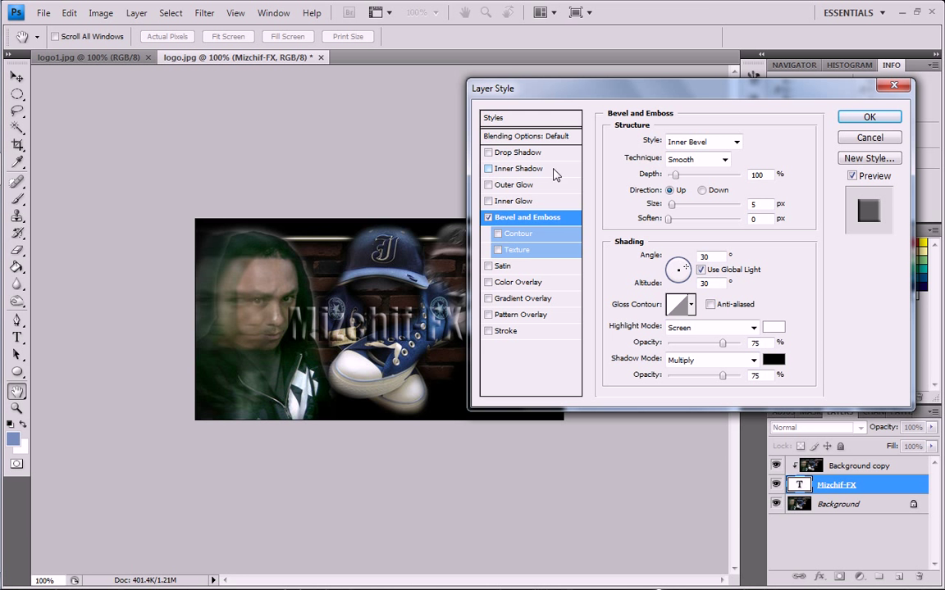
left_click_drag(698, 95, 679, 121)
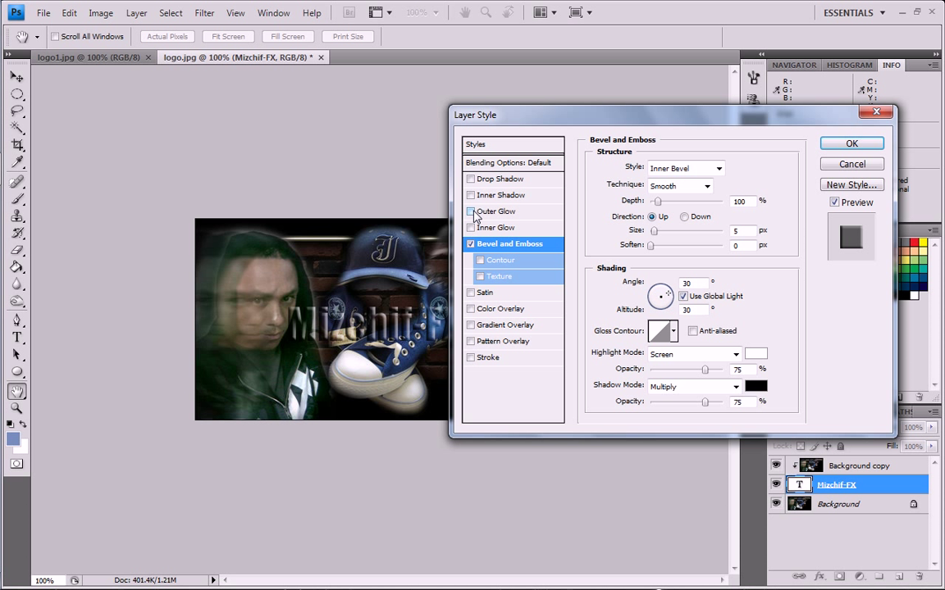
left_click(500, 213)
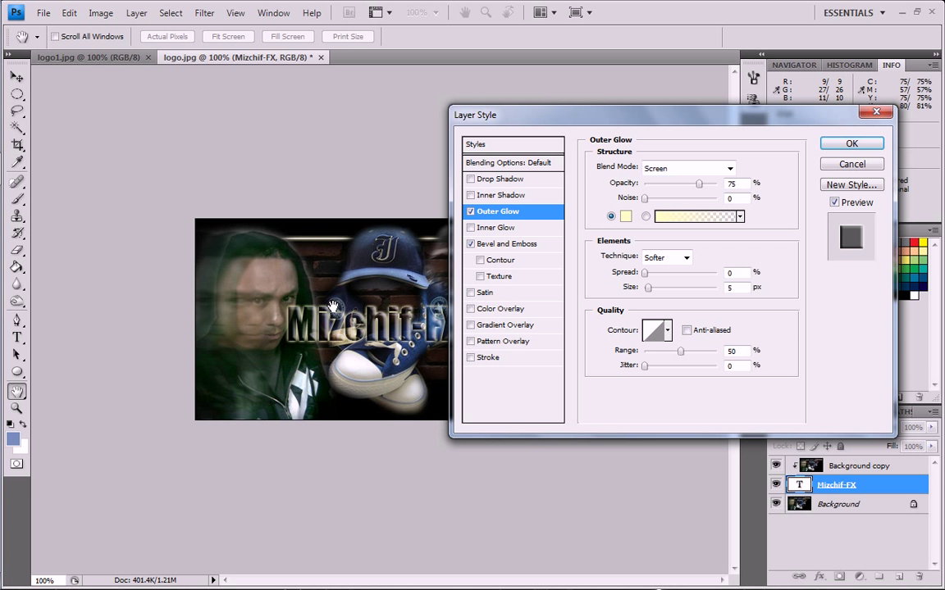
left_click_drag(587, 122, 654, 124)
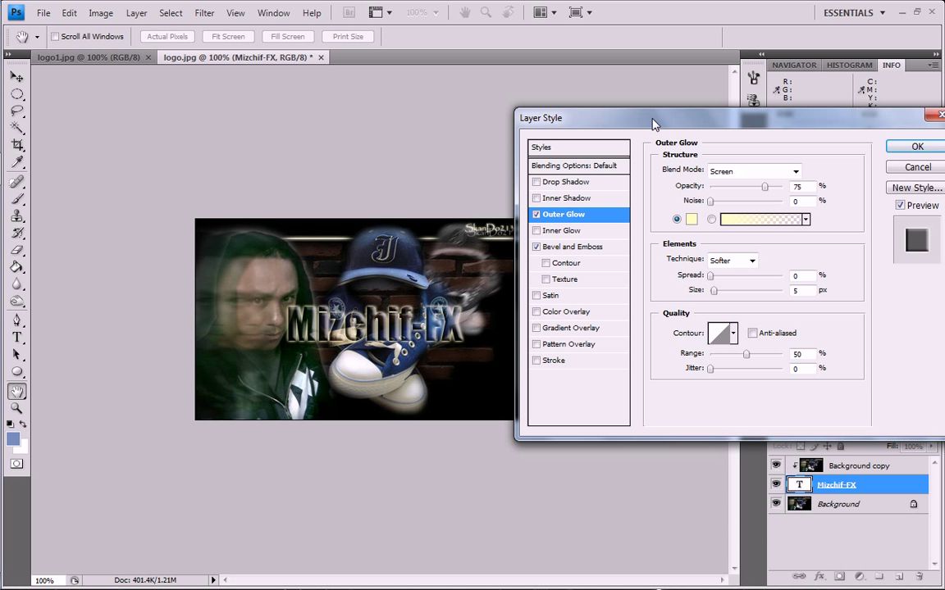
left_click_drag(902, 121, 870, 123)
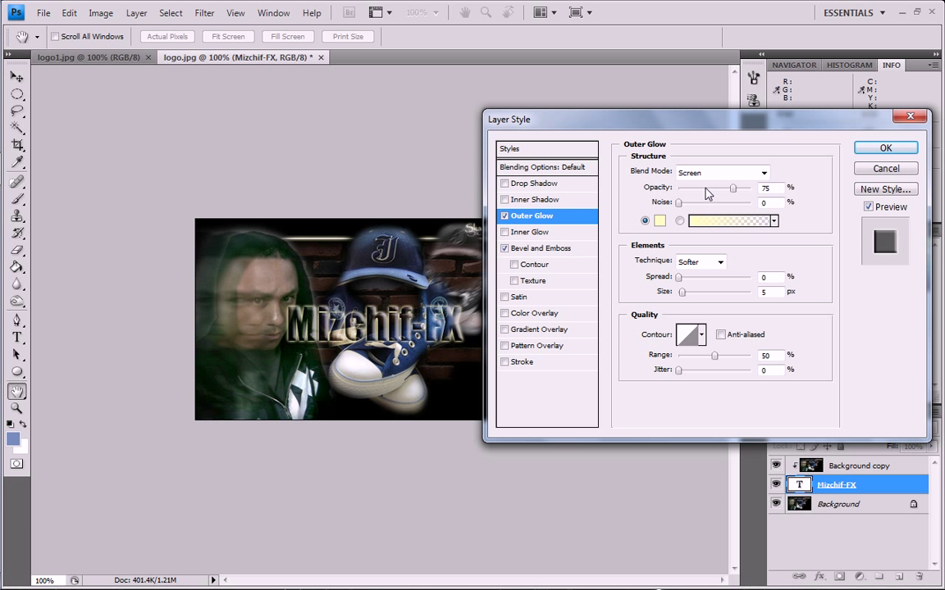
left_click(908, 112)
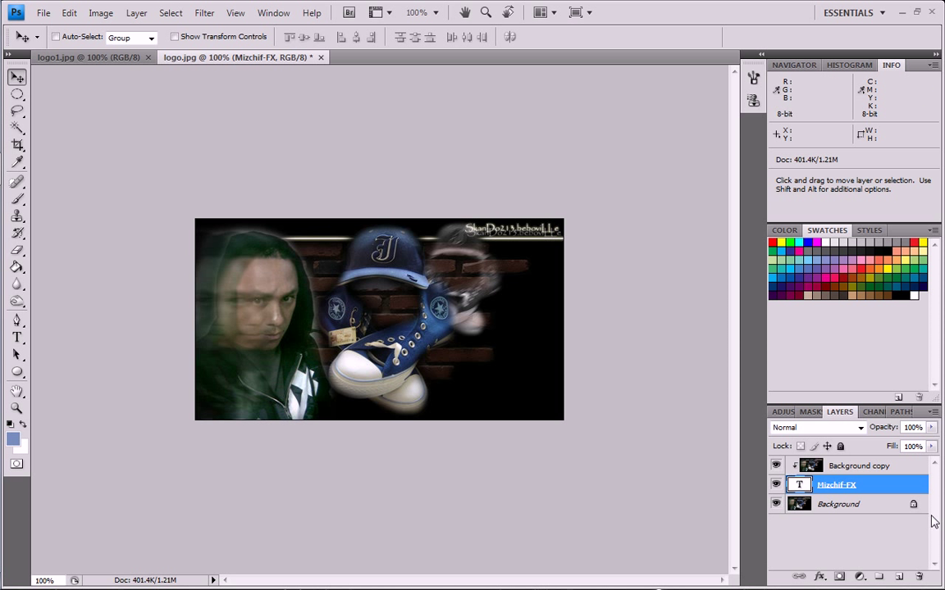
Apply Bevel and Emboss to Mizchif-FX and drag the text down-right onto the shoes.
double_click(916, 490)
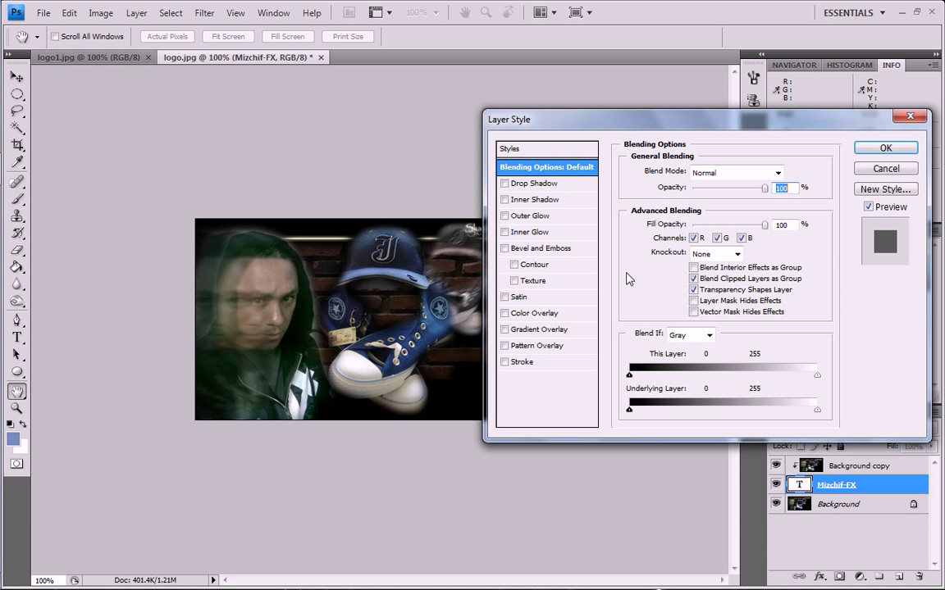
left_click(534, 249)
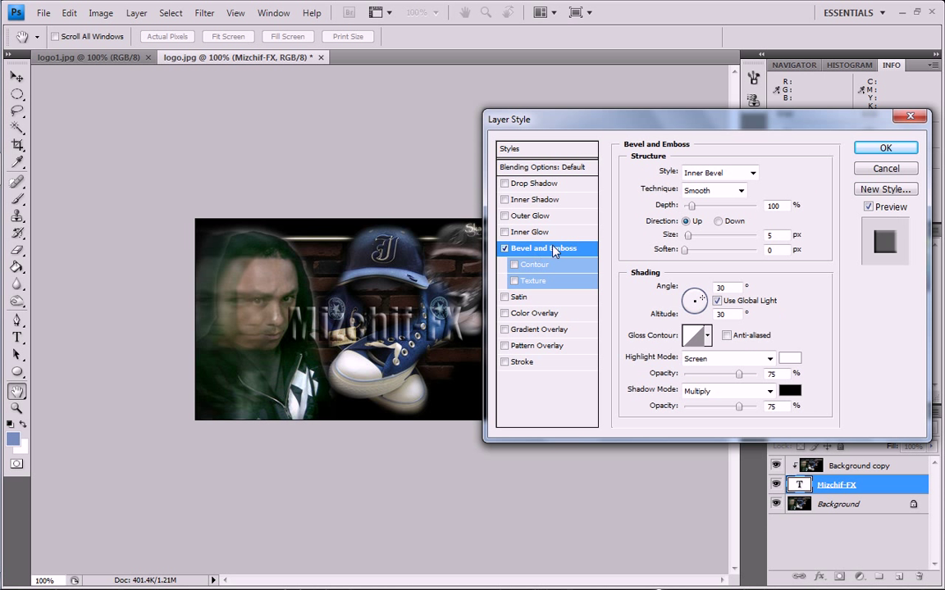
left_click(886, 147)
left_click_drag(344, 295, 450, 367)
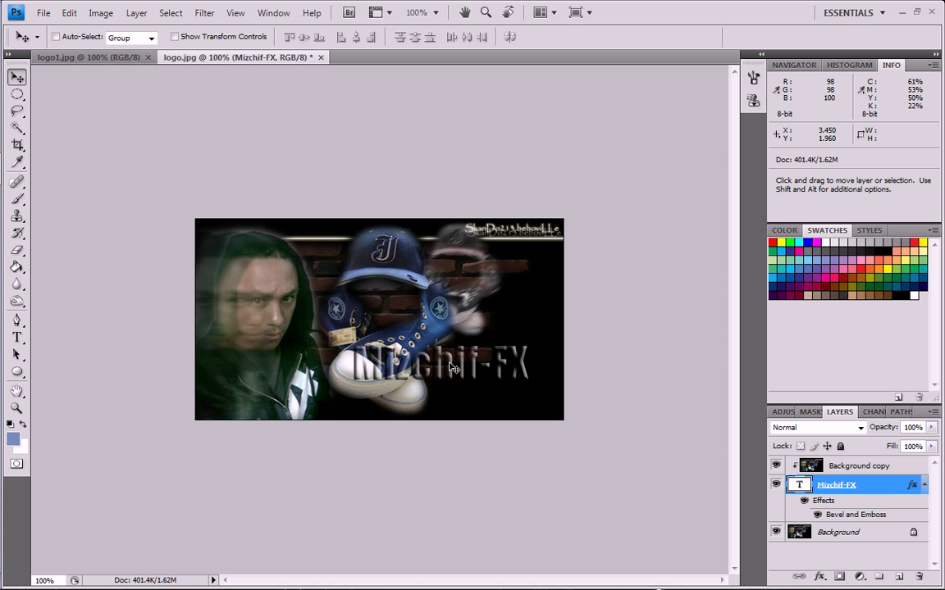